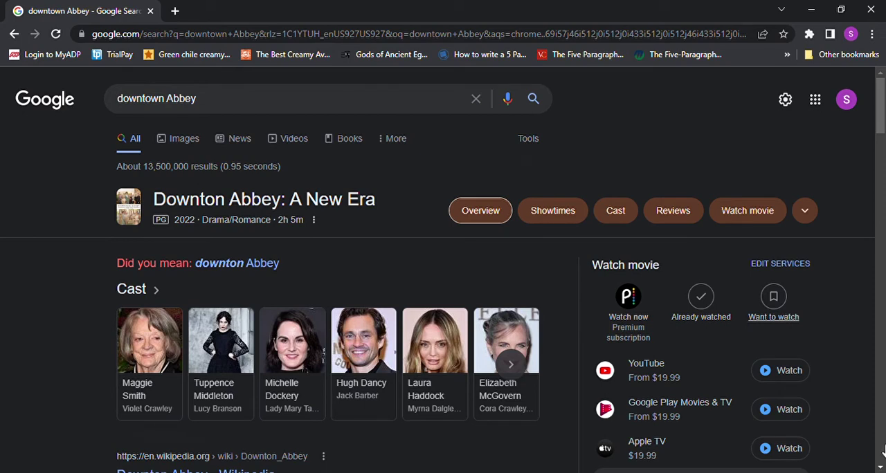
click(882, 453)
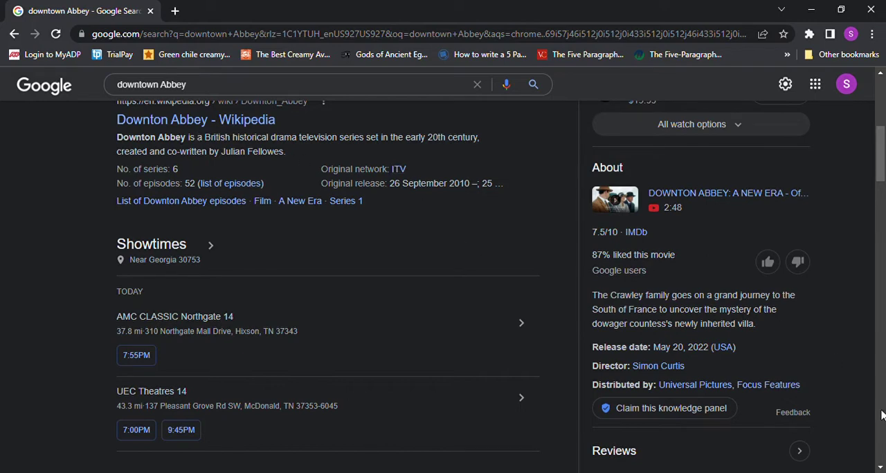
scroll(880, 414, down, 5)
scroll(881, 413, down, 5)
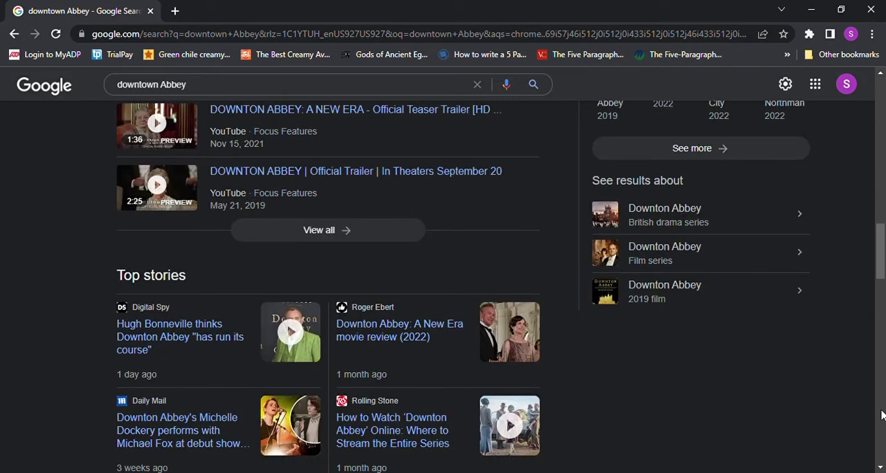
scroll(881, 414, down, 5)
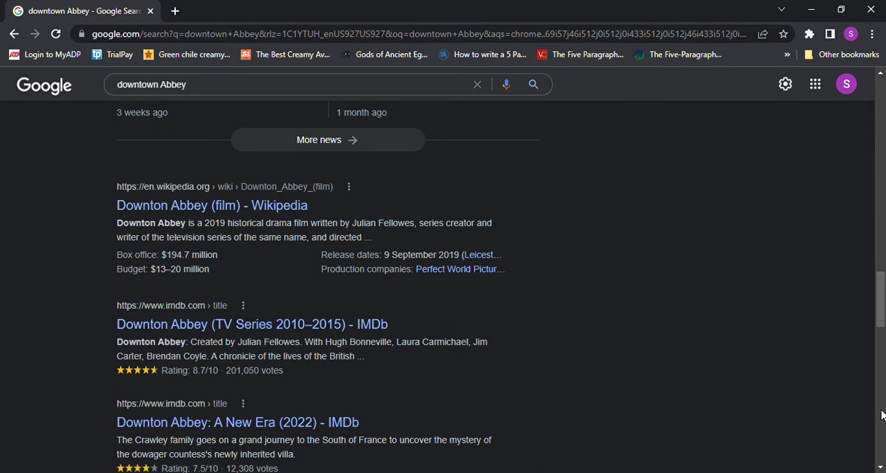
scroll(881, 414, down, 5)
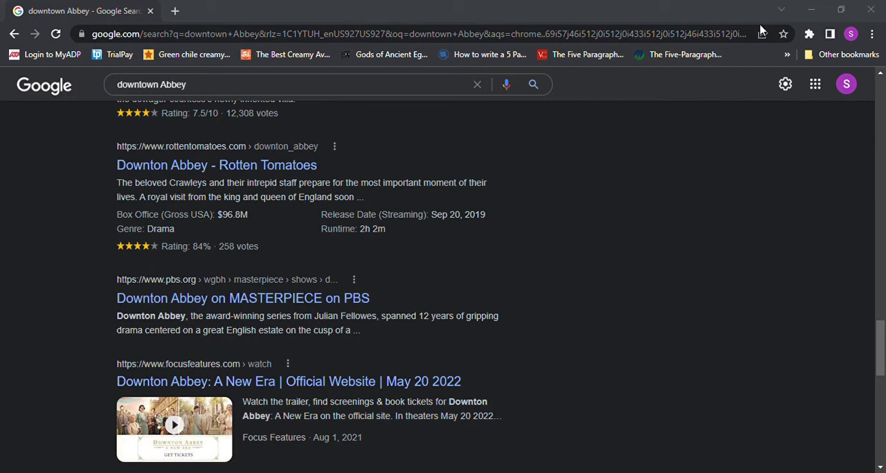
- Focus the Chrome window to begin a second-tab search for 'heat lightening'
click(810, 9)
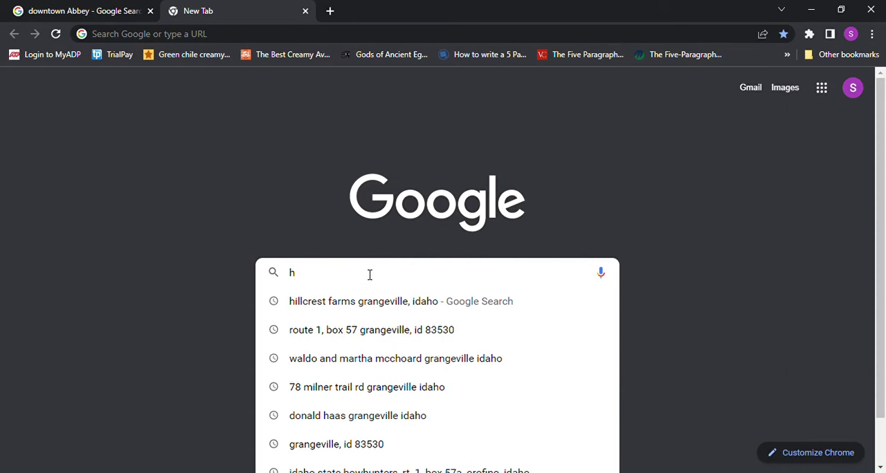
text(eat)
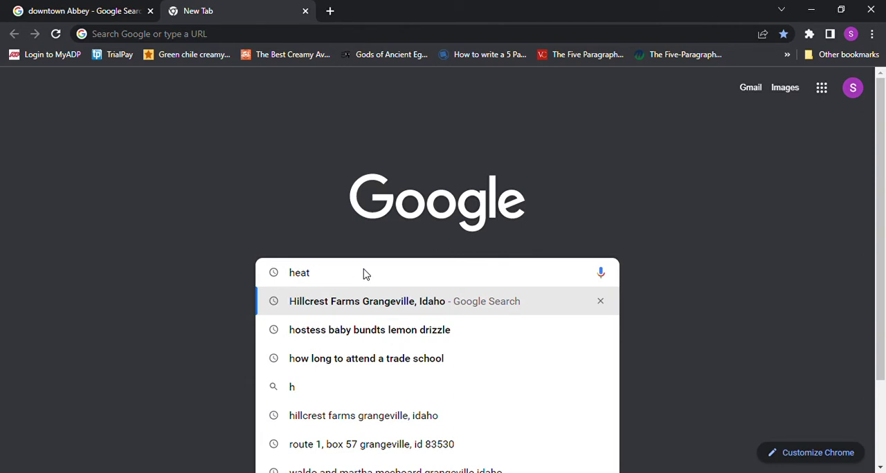
text( lighte)
text(ning)
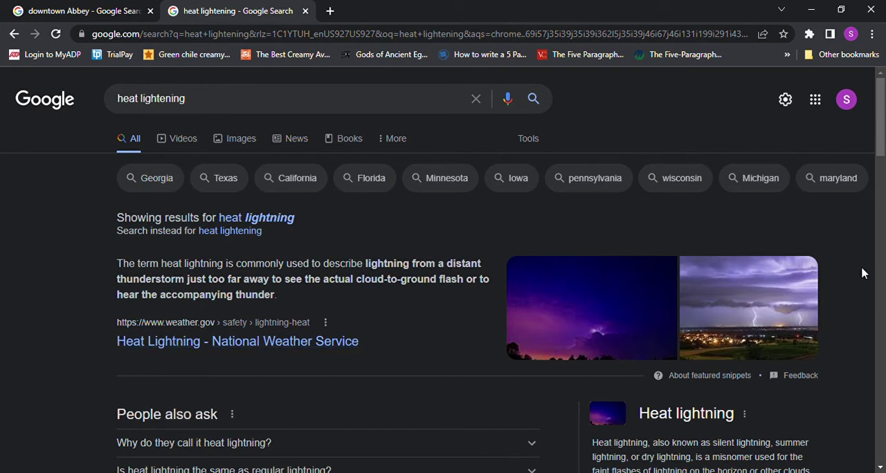
drag(882, 114, 882, 173)
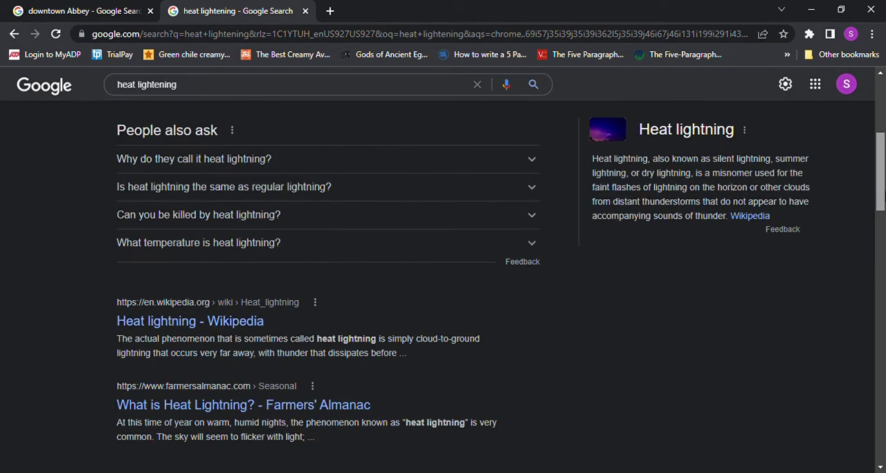
mouse_move(882, 173)
mouse_down()
mouse_move(882, 299)
mouse_move(882, 104)
mouse_up()
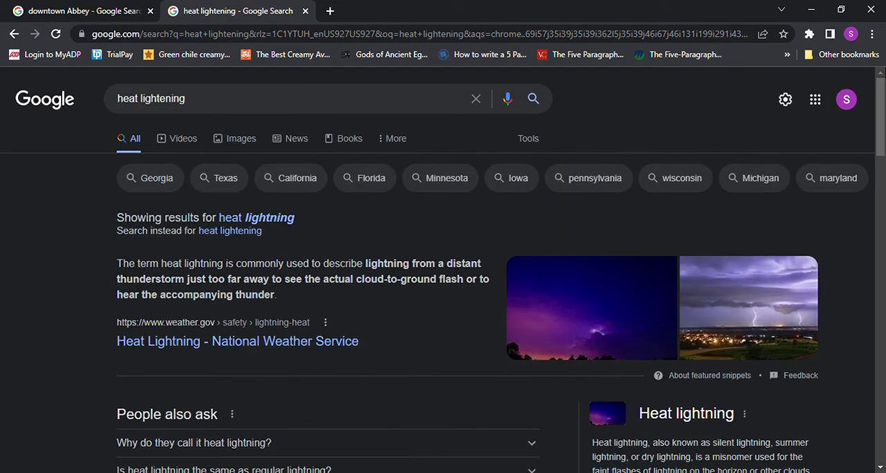